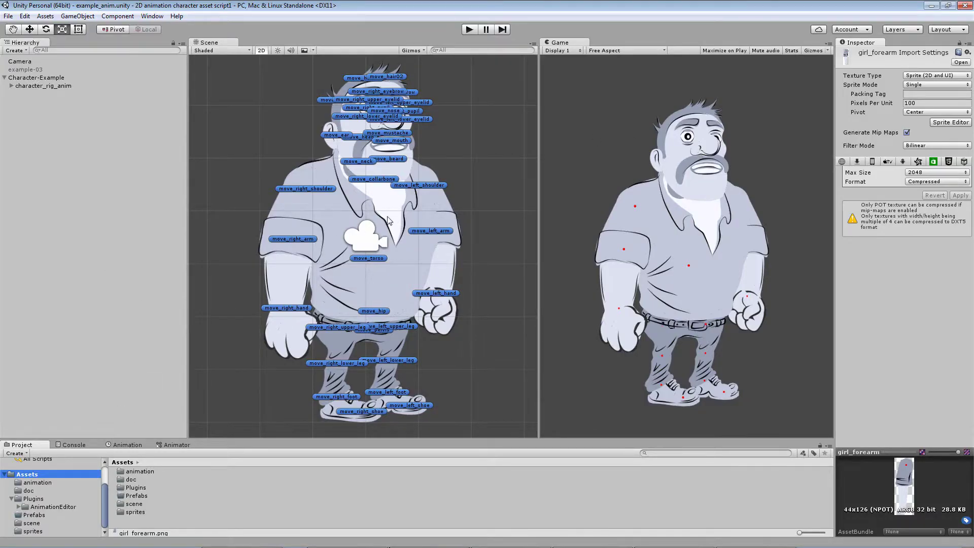
- Load character_rig_anim's Walk_example clip in the Animation timeline and play the walk preview
{"action": "left_click", "coordinate": [29, 86]}
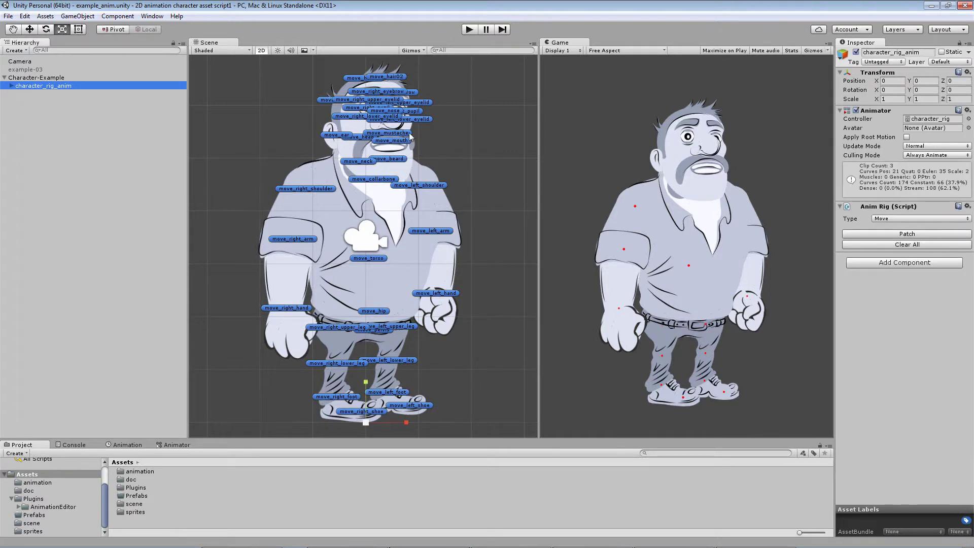
{"action": "left_click", "coordinate": [126, 445]}
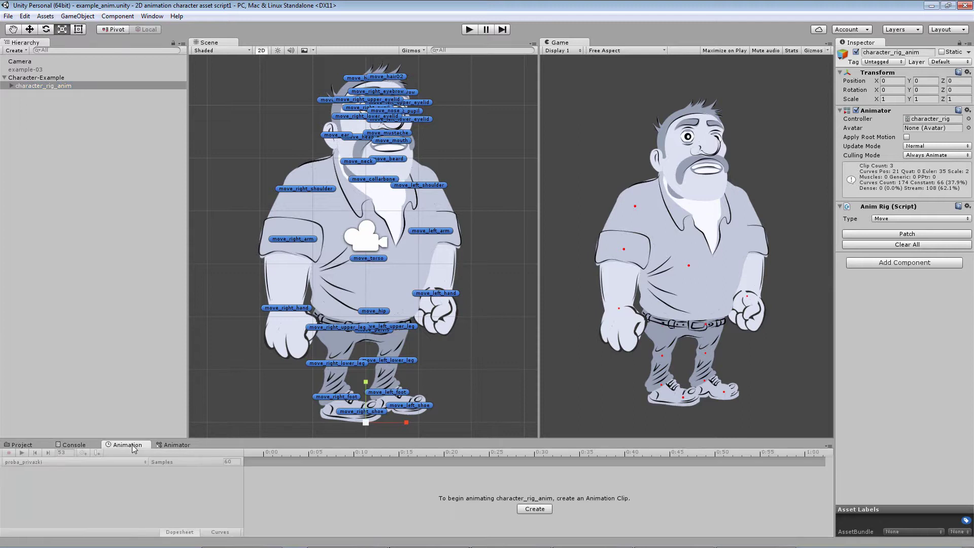
{"action": "left_click", "coordinate": [18, 85]}
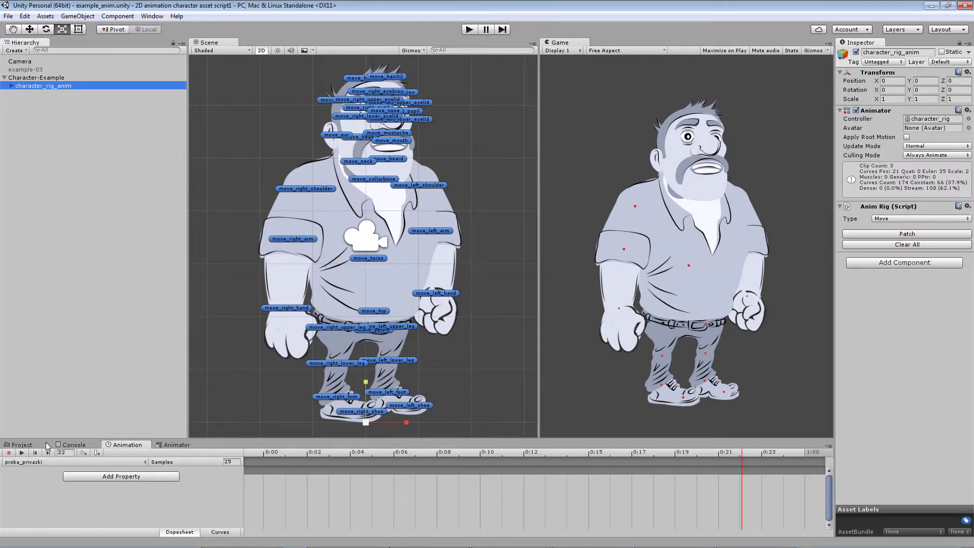
{"action": "left_click", "coordinate": [60, 462]}
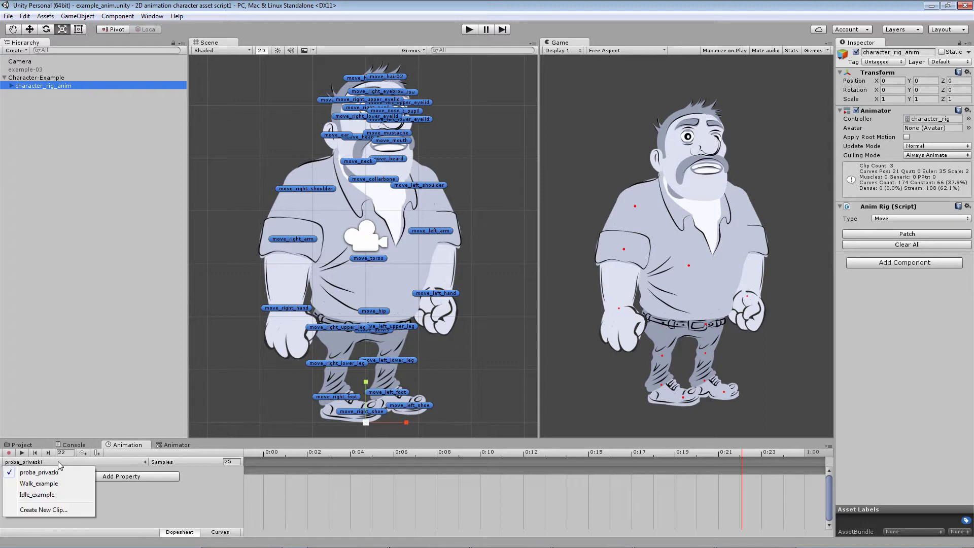
{"action": "left_click", "coordinate": [36, 484]}
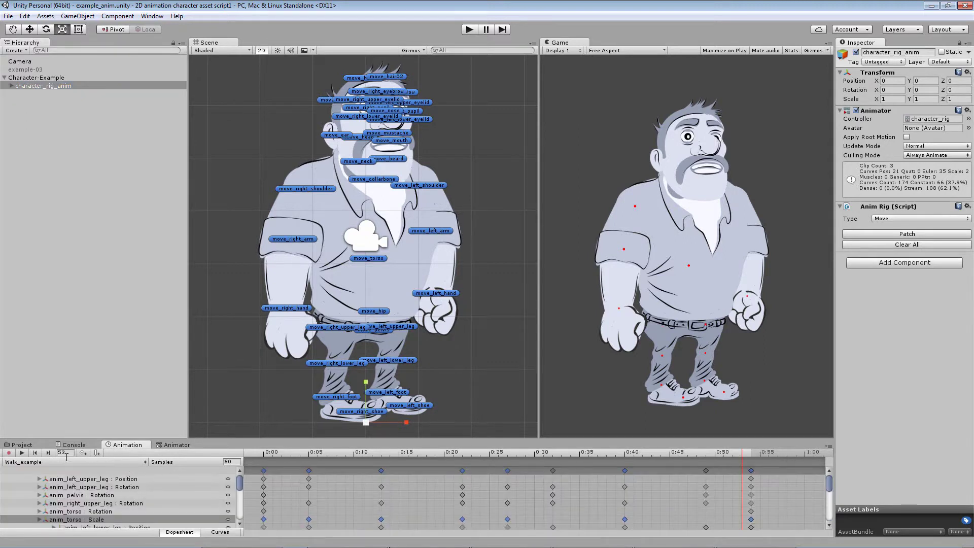
{"action": "left_click", "coordinate": [22, 453]}
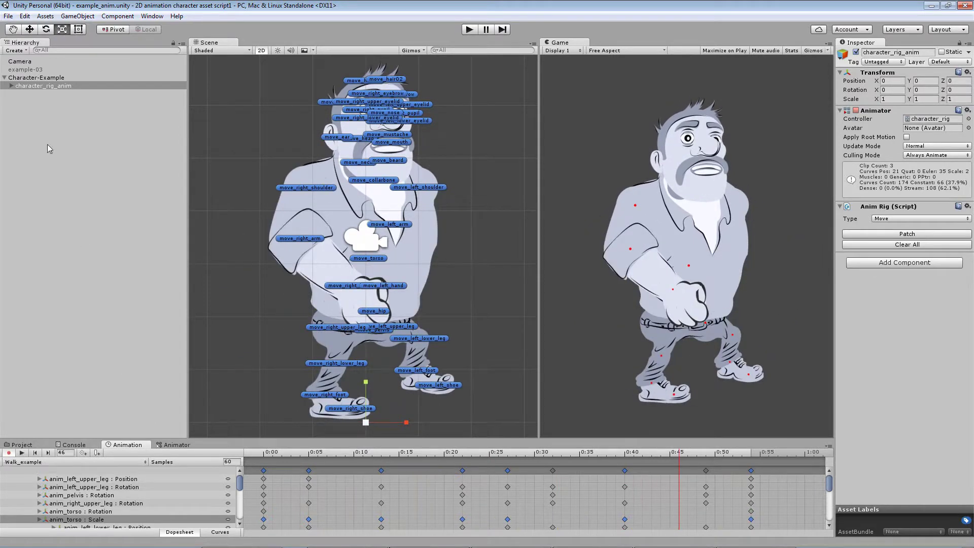
{"action": "left_click", "coordinate": [36, 78]}
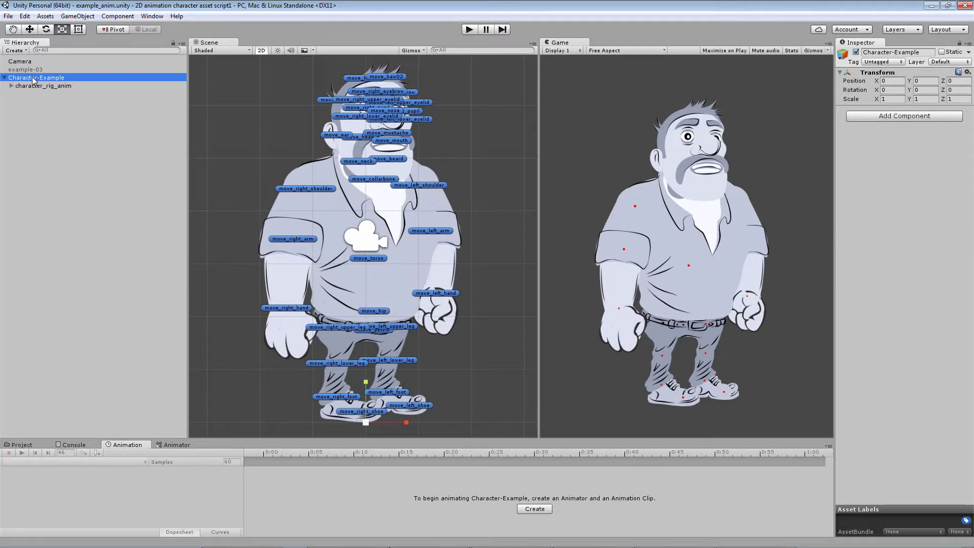
- Duplicate Character-Example as Character-Example (1) and deactivate the original
{"action": "key", "text": "ctrl+d"}
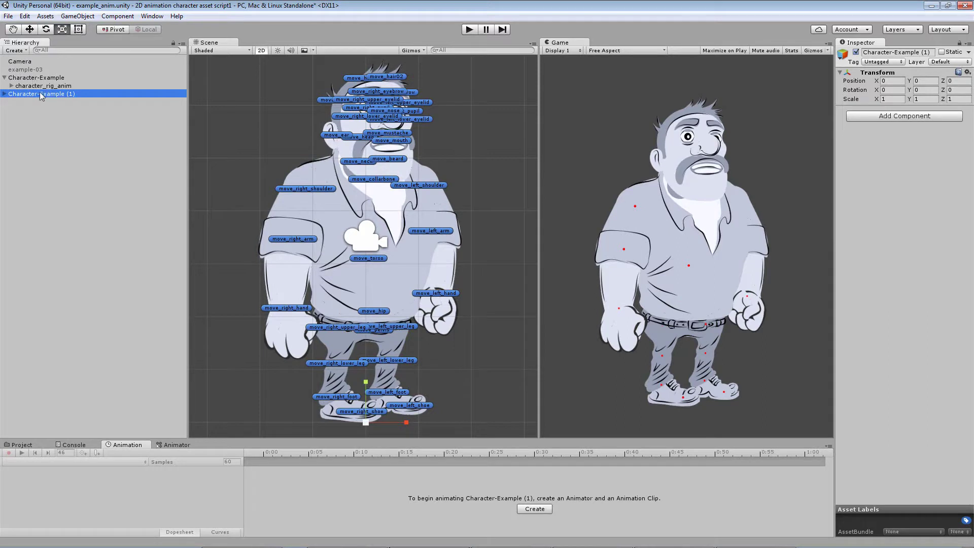
{"action": "left_click", "coordinate": [12, 78]}
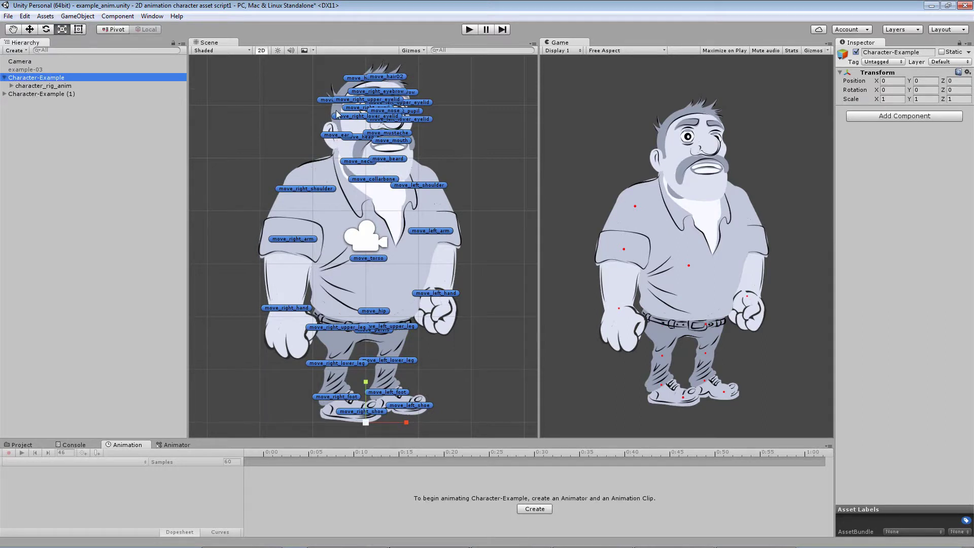
{"action": "left_click", "coordinate": [856, 53]}
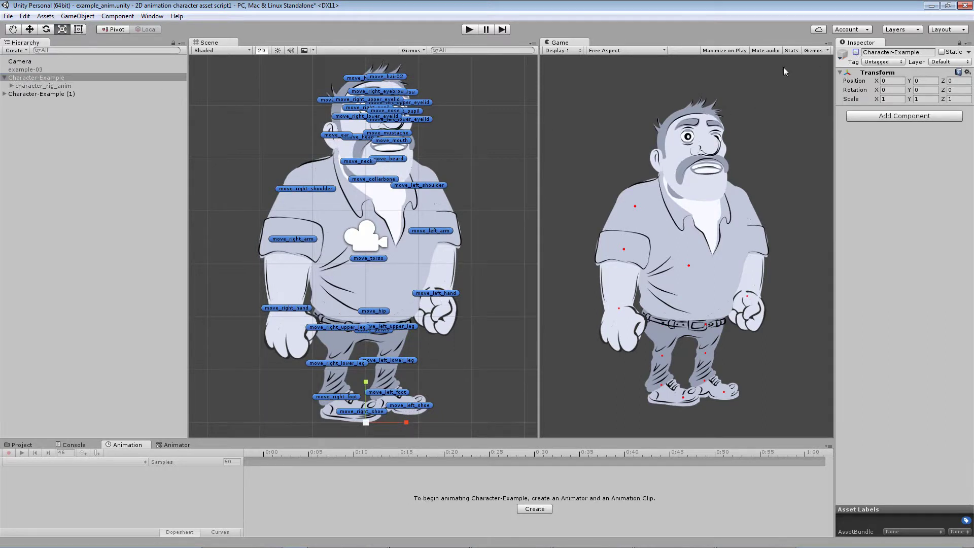
- Select the duplicate Character-Example (1) in the Hierarchy for re-skinning
{"action": "left_click", "coordinate": [25, 95]}
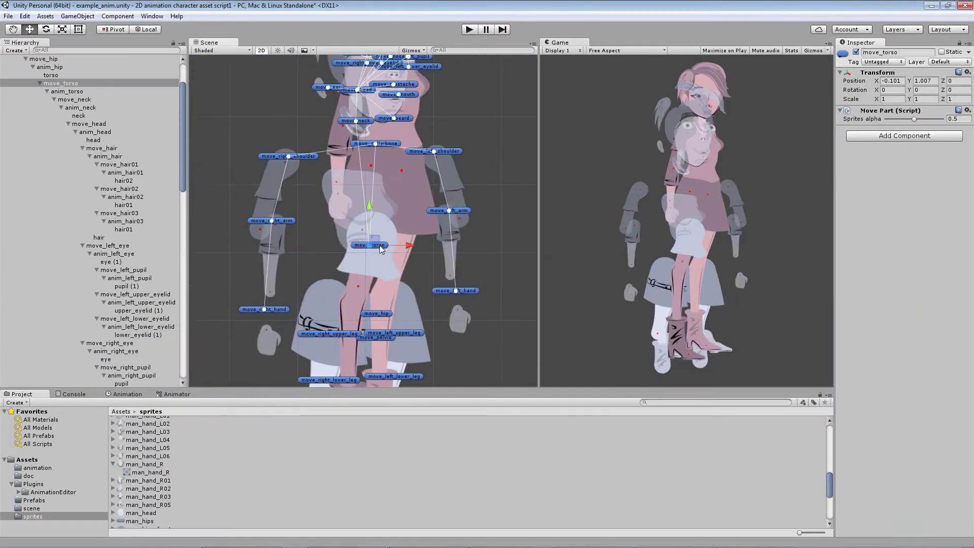
- Check the girl rig's pelvis, hips and left leg and foot sprites and move handles
{"action": "scroll", "coordinate": [391, 277], "scroll_direction": "up", "scroll_amount": 5}
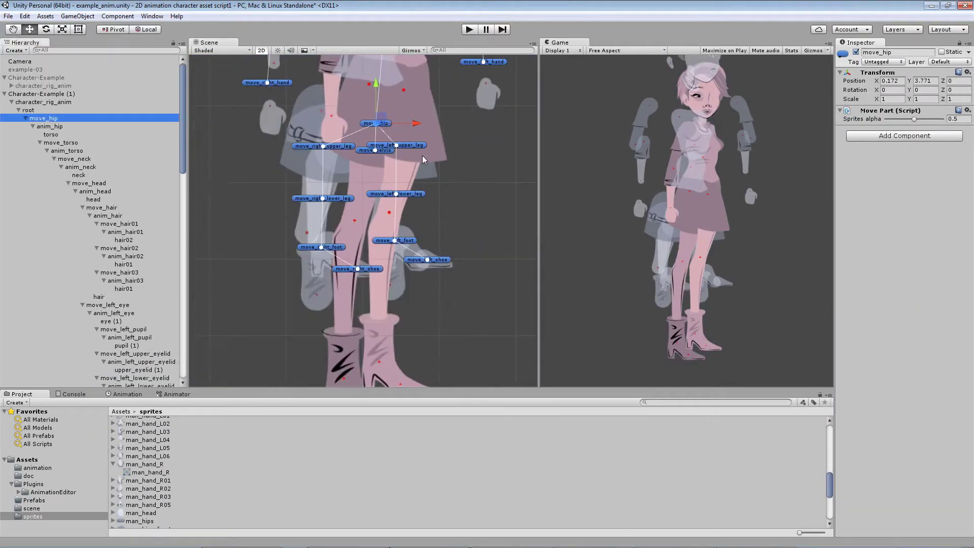
{"action": "left_click", "coordinate": [434, 196]}
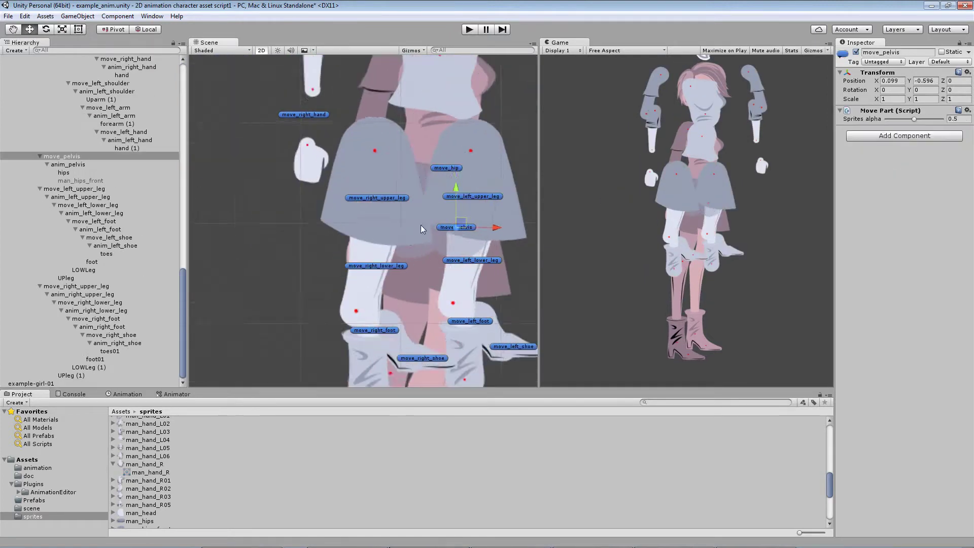
{"action": "scroll", "coordinate": [420, 263], "scroll_direction": "up", "scroll_amount": 3}
{"action": "scroll", "coordinate": [420, 262], "scroll_direction": "up", "scroll_amount": 4}
{"action": "scroll", "coordinate": [420, 262], "scroll_direction": "down", "scroll_amount": 5}
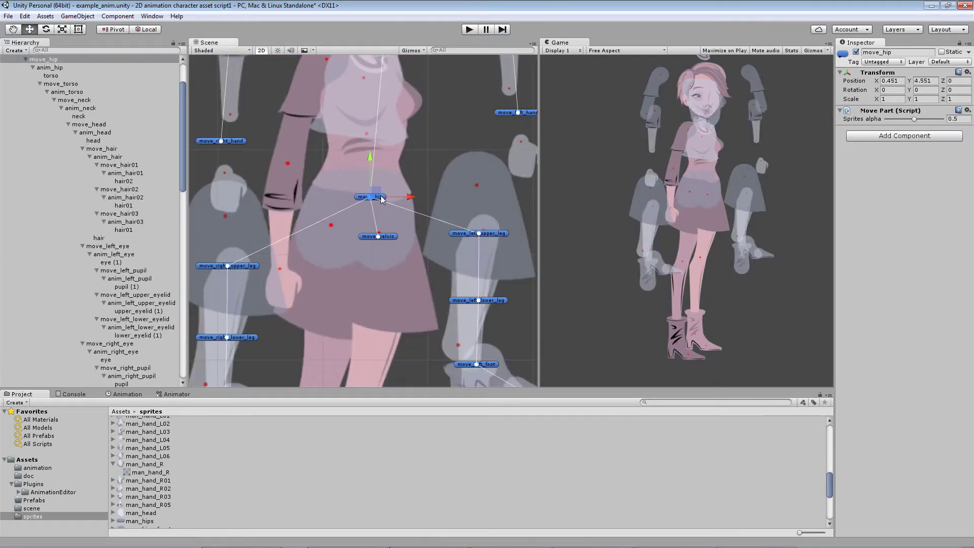
{"action": "left_click", "coordinate": [388, 216]}
{"action": "scroll", "coordinate": [388, 216], "scroll_direction": "up", "scroll_amount": 6}
{"action": "scroll", "coordinate": [388, 216], "scroll_direction": "down", "scroll_amount": 5}
{"action": "left_click", "coordinate": [487, 167]}
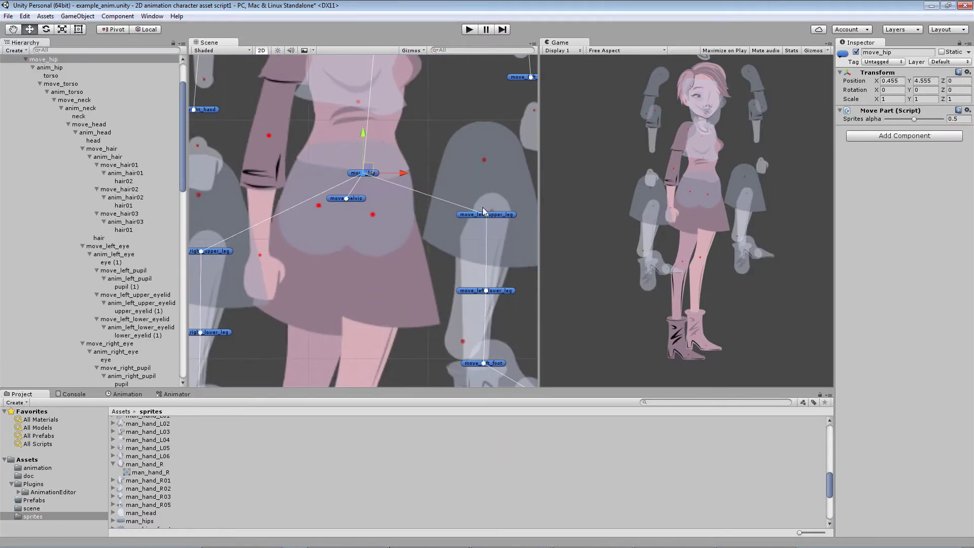
{"action": "scroll", "coordinate": [440, 152], "scroll_direction": "up", "scroll_amount": 6}
{"action": "left_click", "coordinate": [374, 112]}
{"action": "scroll", "coordinate": [406, 152], "scroll_direction": "down", "scroll_amount": 4}
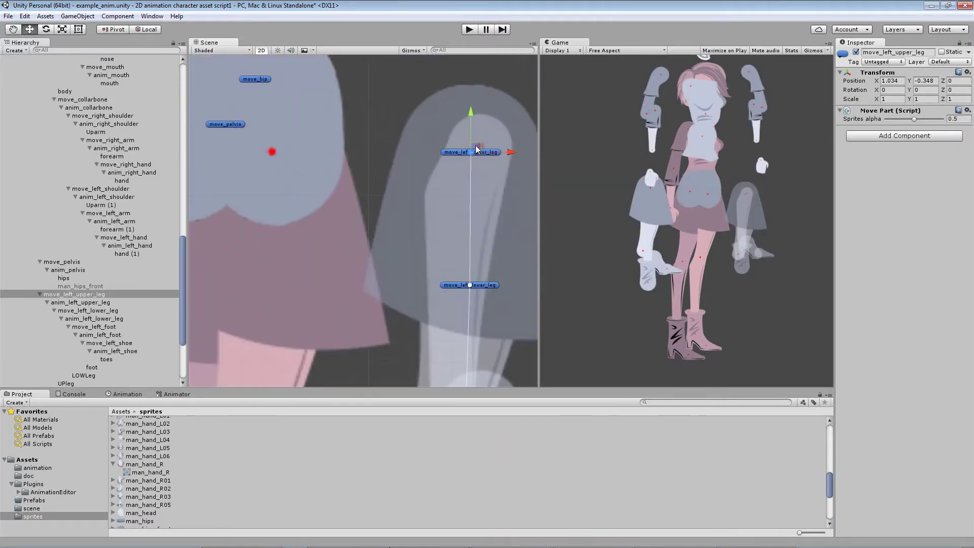
{"action": "scroll", "coordinate": [400, 211], "scroll_direction": "up", "scroll_amount": 4}
{"action": "left_click", "coordinate": [400, 209]}
{"action": "scroll", "coordinate": [400, 211], "scroll_direction": "up", "scroll_amount": 5}
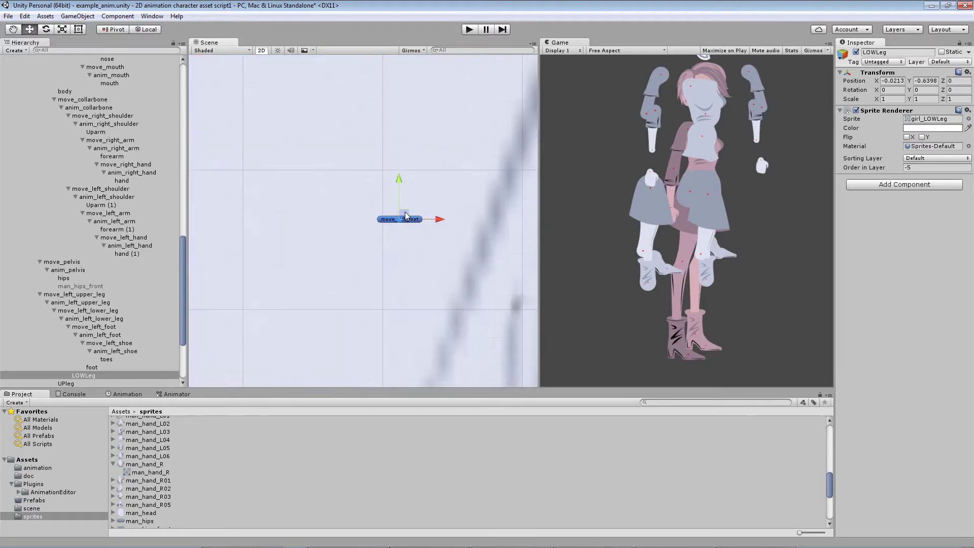
{"action": "left_click", "coordinate": [361, 239]}
{"action": "scroll", "coordinate": [372, 228], "scroll_direction": "down", "scroll_amount": 5}
{"action": "scroll", "coordinate": [373, 228], "scroll_direction": "up", "scroll_amount": 2}
{"action": "left_click", "coordinate": [385, 219]}
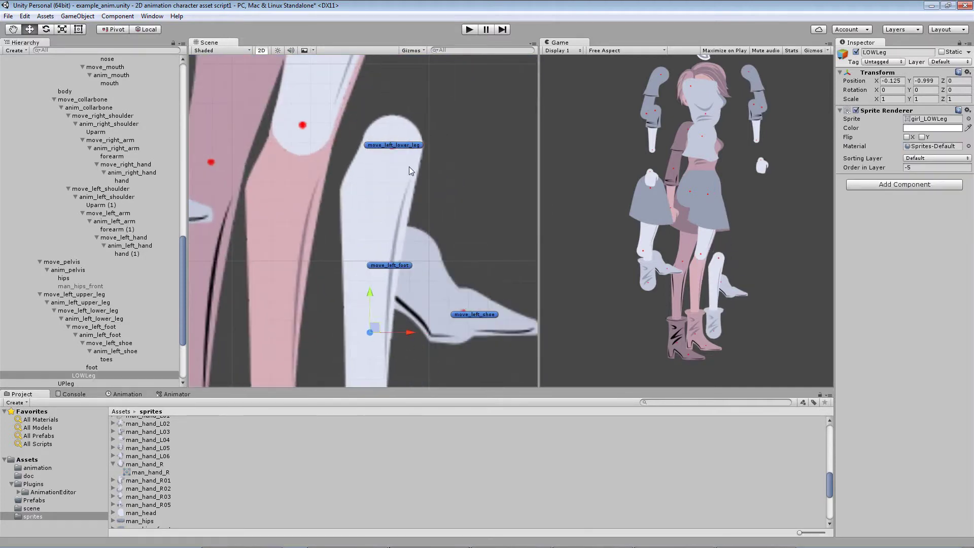
{"action": "left_click", "coordinate": [394, 151]}
{"action": "scroll", "coordinate": [394, 151], "scroll_direction": "up", "scroll_amount": 5}
{"action": "scroll", "coordinate": [394, 151], "scroll_direction": "down", "scroll_amount": 4}
{"action": "left_click", "coordinate": [434, 142]}
{"action": "scroll", "coordinate": [435, 142], "scroll_direction": "up", "scroll_amount": 3}
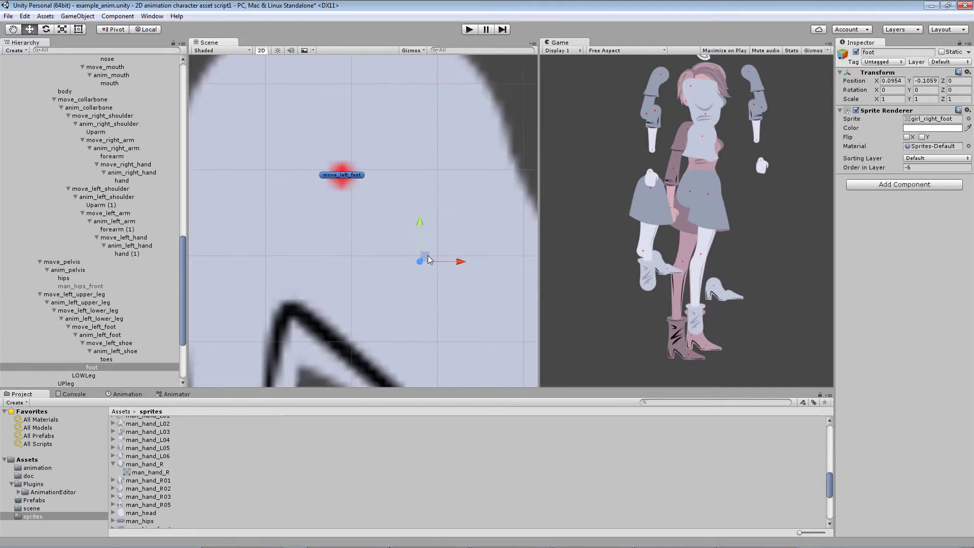
{"action": "scroll", "coordinate": [355, 228], "scroll_direction": "down", "scroll_amount": 4}
{"action": "left_click", "coordinate": [381, 307]}
{"action": "scroll", "coordinate": [345, 224], "scroll_direction": "up", "scroll_amount": 5}
{"action": "scroll", "coordinate": [345, 223], "scroll_direction": "down", "scroll_amount": 2}
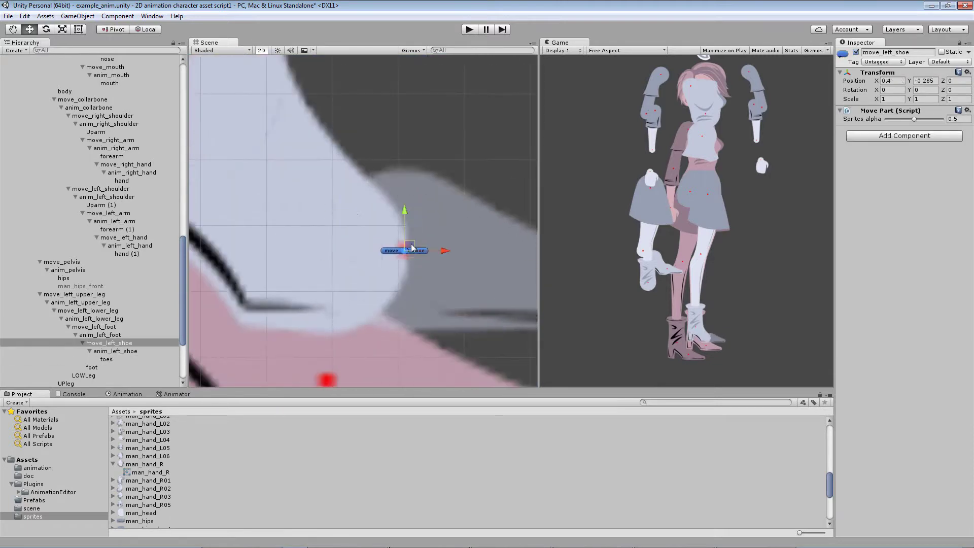
{"action": "scroll", "coordinate": [345, 223], "scroll_direction": "down", "scroll_amount": 2}
{"action": "scroll", "coordinate": [228, 148], "scroll_direction": "down", "scroll_amount": 1}
- Check the right foot, shoe and leg parts, nudging the right upper leg into place
{"action": "left_click", "coordinate": [229, 148]}
{"action": "scroll", "coordinate": [229, 149], "scroll_direction": "down", "scroll_amount": 2}
{"action": "left_click", "coordinate": [391, 289]}
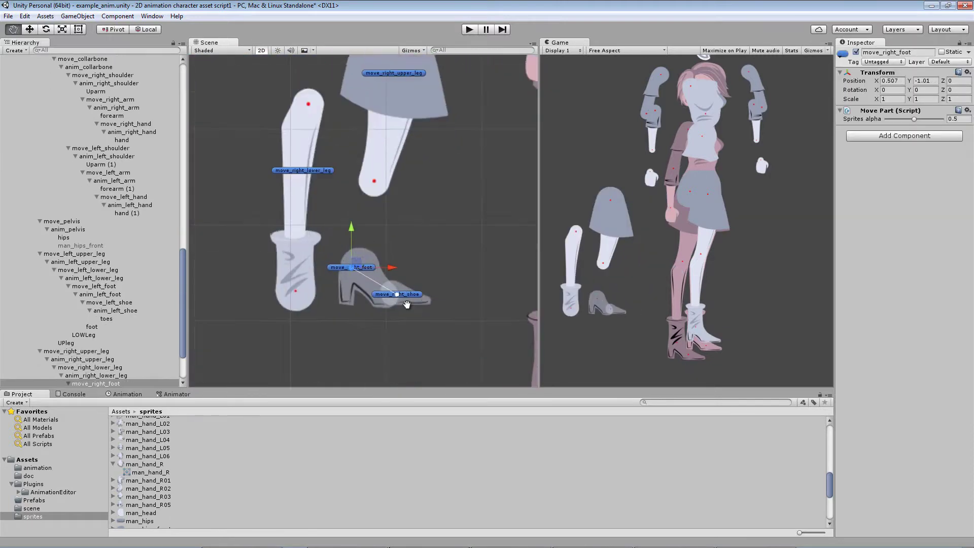
{"action": "scroll", "coordinate": [403, 278], "scroll_direction": "up", "scroll_amount": 5}
{"action": "scroll", "coordinate": [403, 278], "scroll_direction": "down", "scroll_amount": 3}
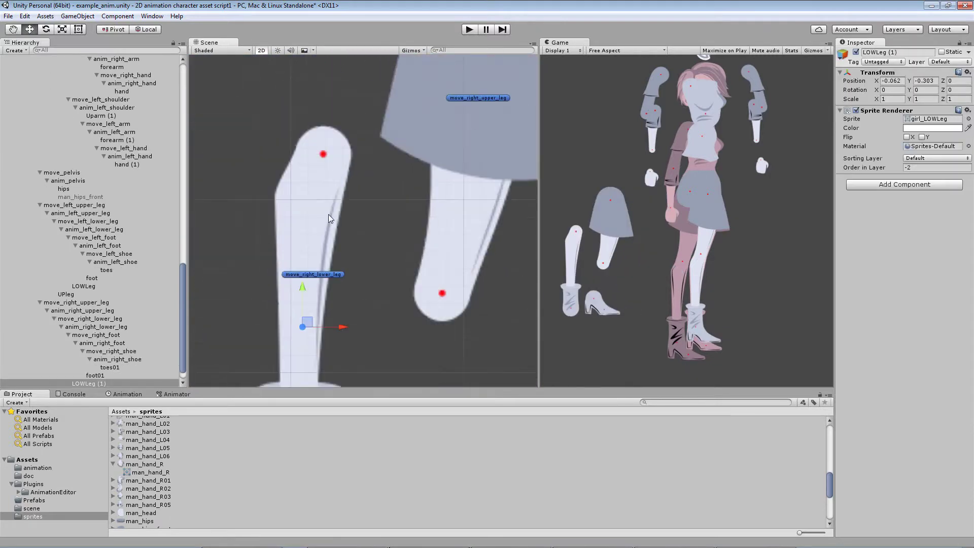
{"action": "left_click", "coordinate": [315, 274]}
{"action": "scroll", "coordinate": [501, 128], "scroll_direction": "up", "scroll_amount": 3}
{"action": "scroll", "coordinate": [501, 128], "scroll_direction": "down", "scroll_amount": 3}
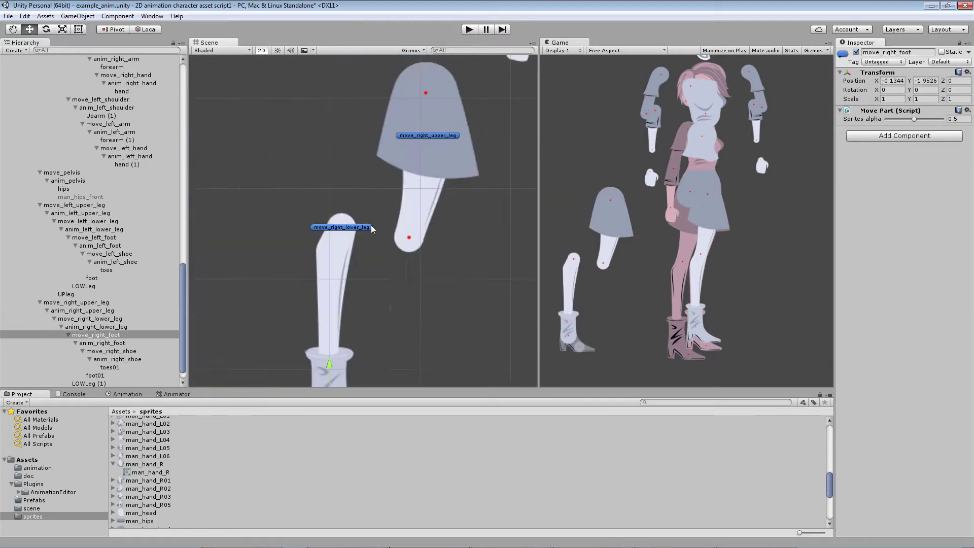
{"action": "left_click", "coordinate": [404, 144]}
{"action": "scroll", "coordinate": [405, 143], "scroll_direction": "up", "scroll_amount": 3}
{"action": "scroll", "coordinate": [404, 143], "scroll_direction": "down", "scroll_amount": 3}
{"action": "left_click", "coordinate": [372, 230]}
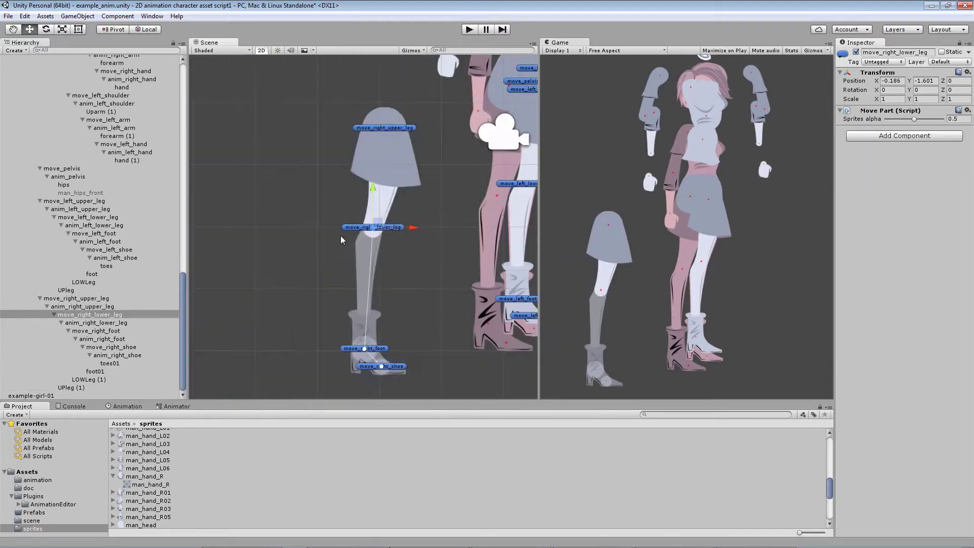
{"action": "scroll", "coordinate": [372, 229], "scroll_direction": "up", "scroll_amount": 3}
{"action": "left_click_drag", "start_coordinate": [372, 230], "coordinate": [374, 230]}
{"action": "scroll", "coordinate": [398, 257], "scroll_direction": "down", "scroll_amount": 3}
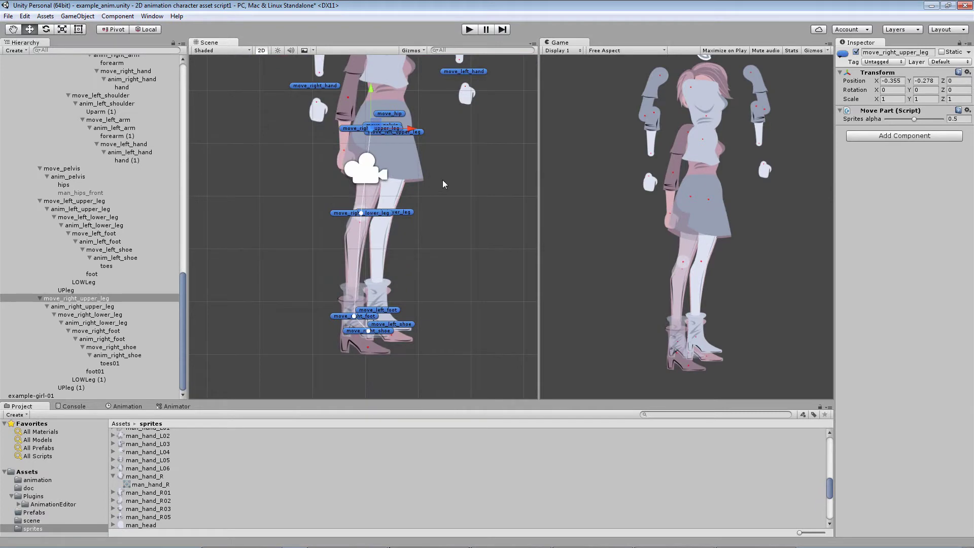
{"action": "scroll", "coordinate": [441, 238], "scroll_direction": "down", "scroll_amount": 3}
- Select the torso sprite and handle, then frame the right forearm
{"action": "left_click", "coordinate": [428, 222]}
{"action": "scroll", "coordinate": [470, 185], "scroll_direction": "up", "scroll_amount": 4}
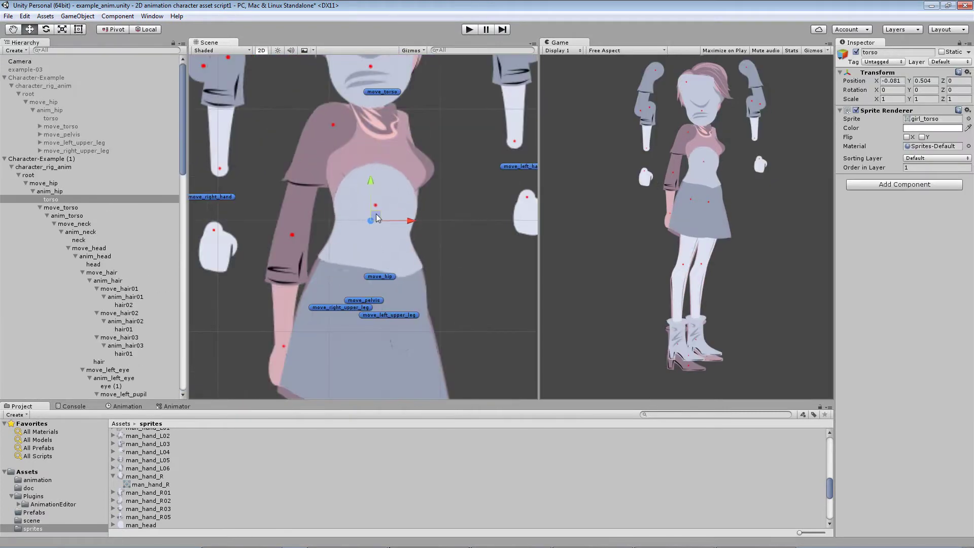
{"action": "left_click", "coordinate": [382, 91]}
{"action": "scroll", "coordinate": [405, 127], "scroll_direction": "up", "scroll_amount": 4}
{"action": "scroll", "coordinate": [439, 109], "scroll_direction": "down", "scroll_amount": 3}
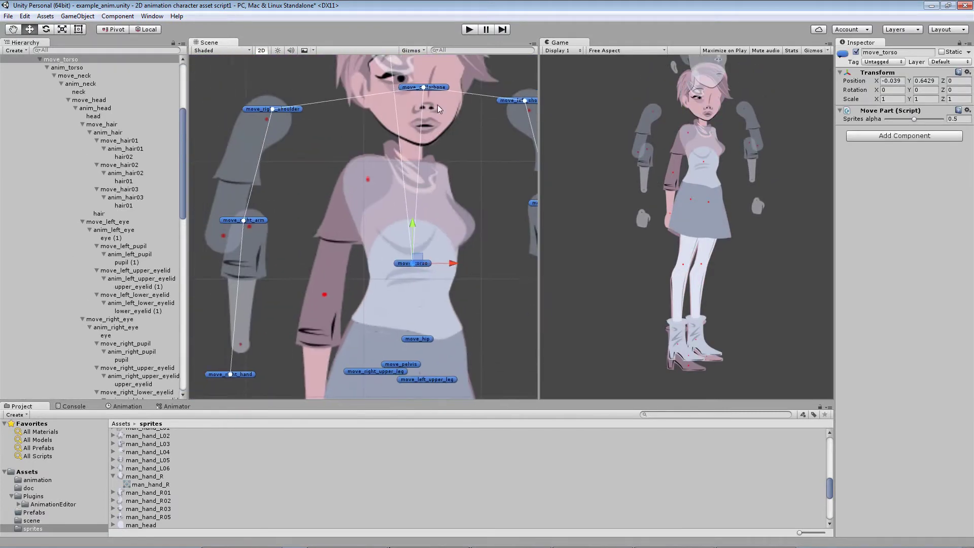
{"action": "left_click", "coordinate": [243, 264]}
{"action": "key", "text": "f"}
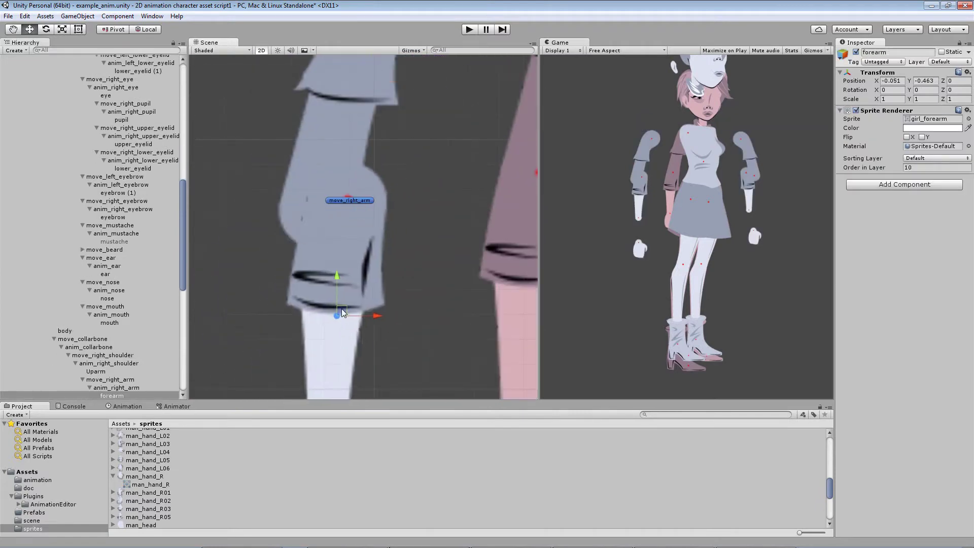
{"action": "scroll", "coordinate": [355, 253], "scroll_direction": "down", "scroll_amount": 3}
- Frame the right hand, left upper arm and left hand controls, then select the neck
{"action": "left_click", "coordinate": [359, 287]}
{"action": "key", "text": "f"}
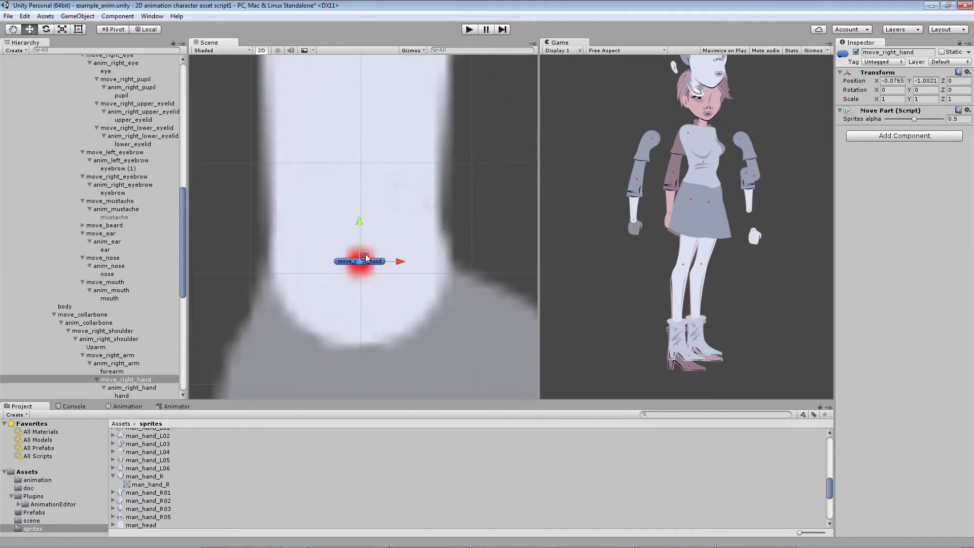
{"action": "scroll", "coordinate": [367, 258], "scroll_direction": "down", "scroll_amount": 3}
{"action": "left_click", "coordinate": [403, 219]}
{"action": "key", "text": "f"}
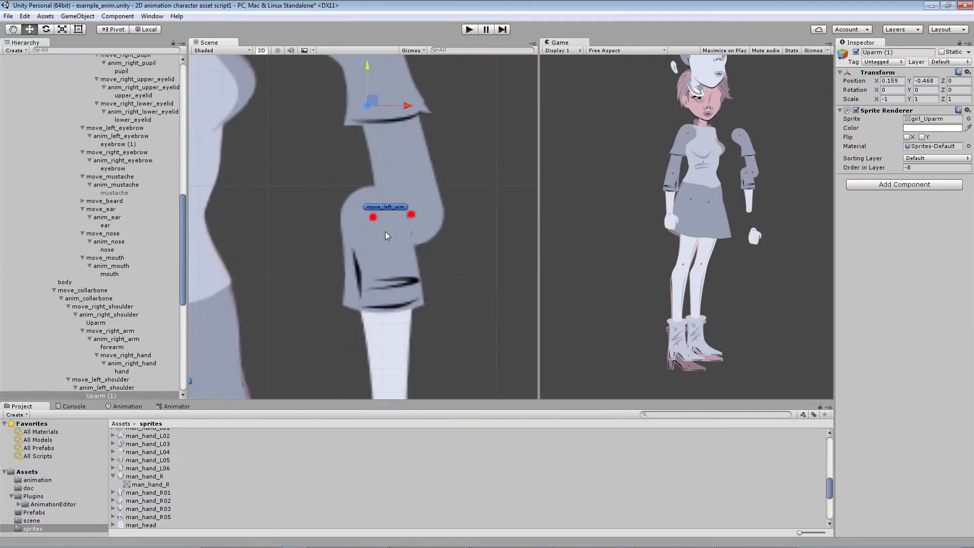
{"action": "scroll", "coordinate": [387, 236], "scroll_direction": "down", "scroll_amount": 3}
{"action": "left_click", "coordinate": [408, 217]}
{"action": "key", "text": "f"}
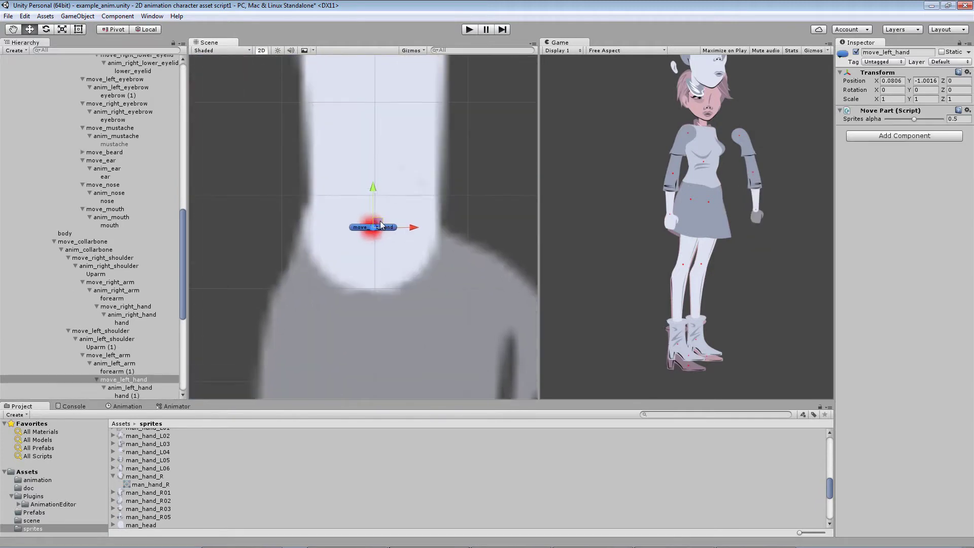
{"action": "scroll", "coordinate": [381, 225], "scroll_direction": "down", "scroll_amount": 3}
{"action": "left_click", "coordinate": [348, 170]}
- Frame the head, inspect its head, ear and hair sprites, and move the second hair piece up
{"action": "key", "text": "f"}
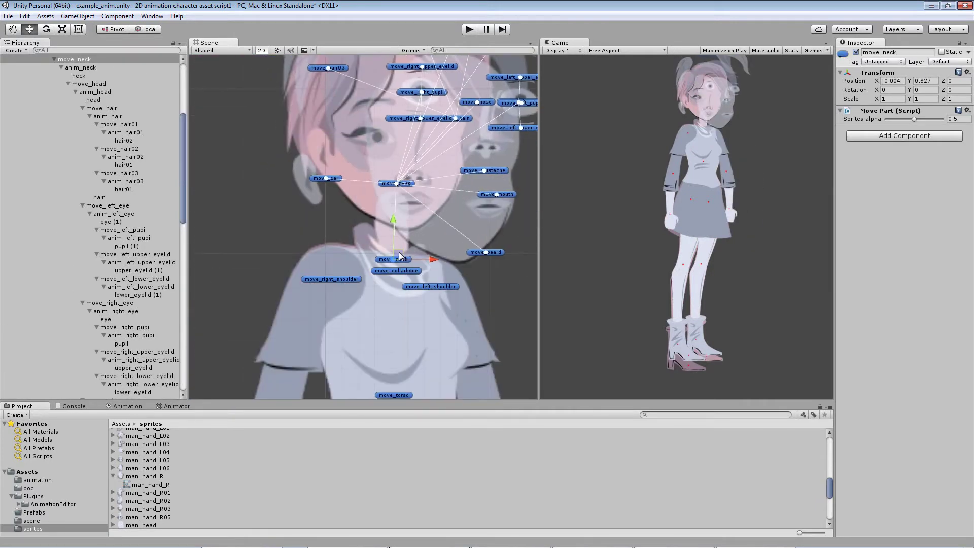
{"action": "left_click", "coordinate": [353, 150]}
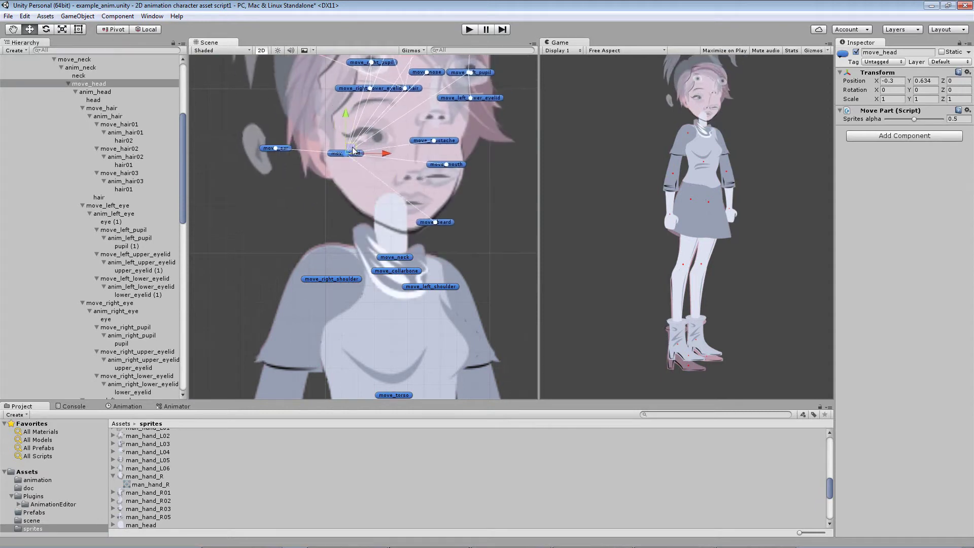
{"action": "left_click", "coordinate": [413, 174]}
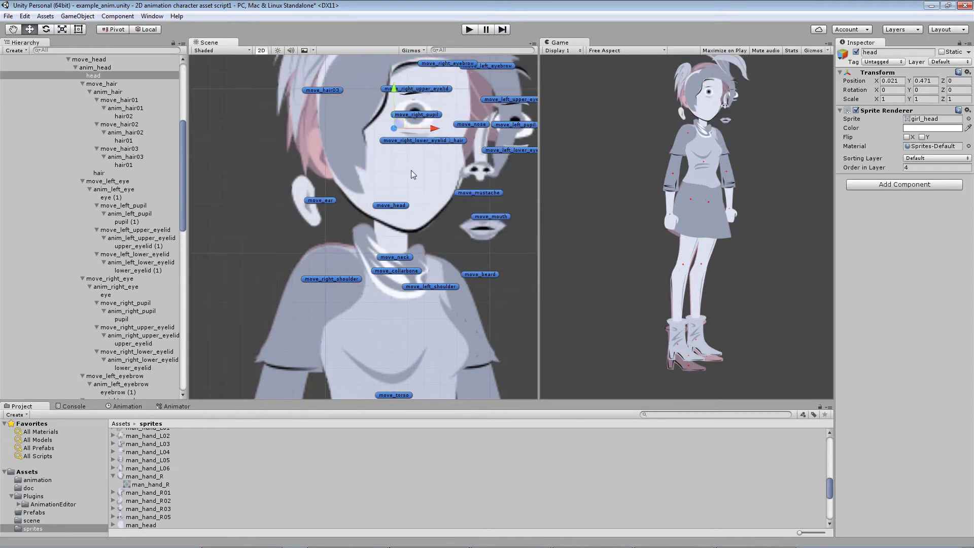
{"action": "left_click", "coordinate": [306, 289]}
{"action": "left_click", "coordinate": [357, 201]}
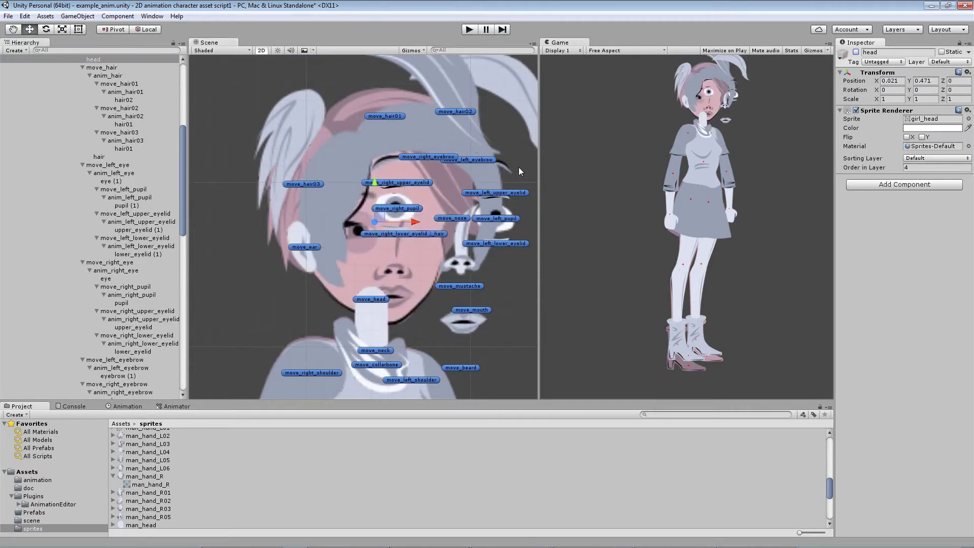
{"action": "left_click", "coordinate": [384, 116]}
{"action": "middle_click_drag", "start_coordinate": [385, 115], "coordinate": [340, 177]}
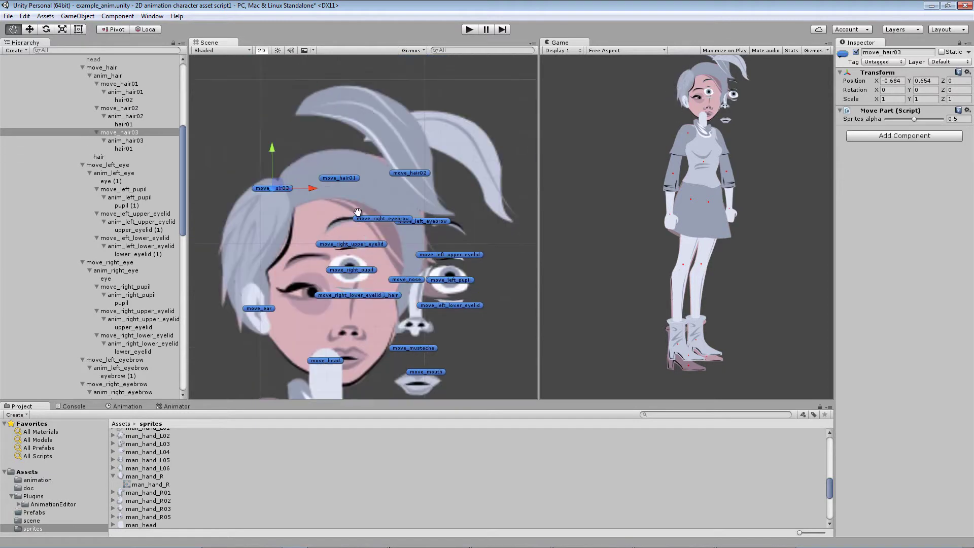
{"action": "left_click", "coordinate": [469, 133]}
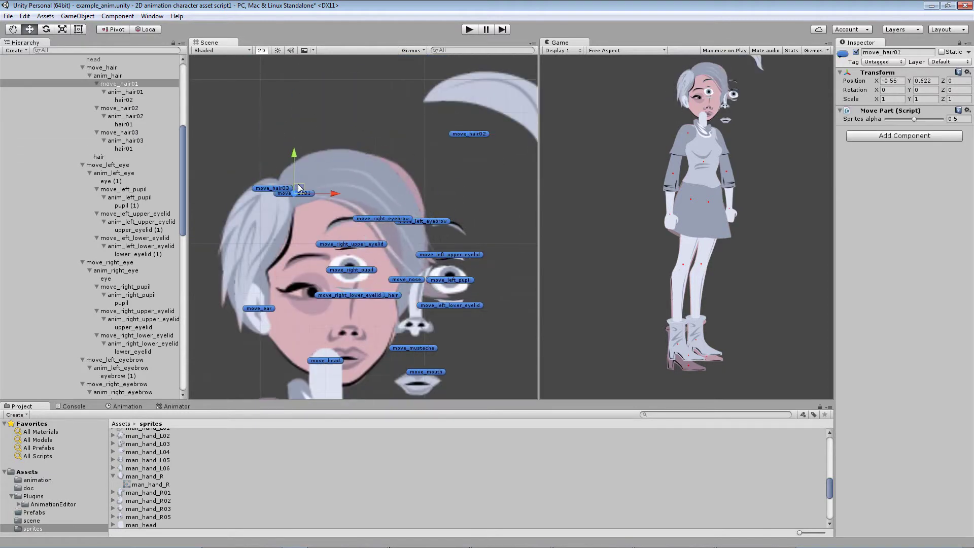
{"action": "middle_click_drag", "start_coordinate": [303, 264], "coordinate": [341, 191]}
- Drag the mouth, mustache, right eye and right pupil into place on the face
{"action": "scroll", "coordinate": [471, 198], "scroll_direction": "up", "scroll_amount": 2}
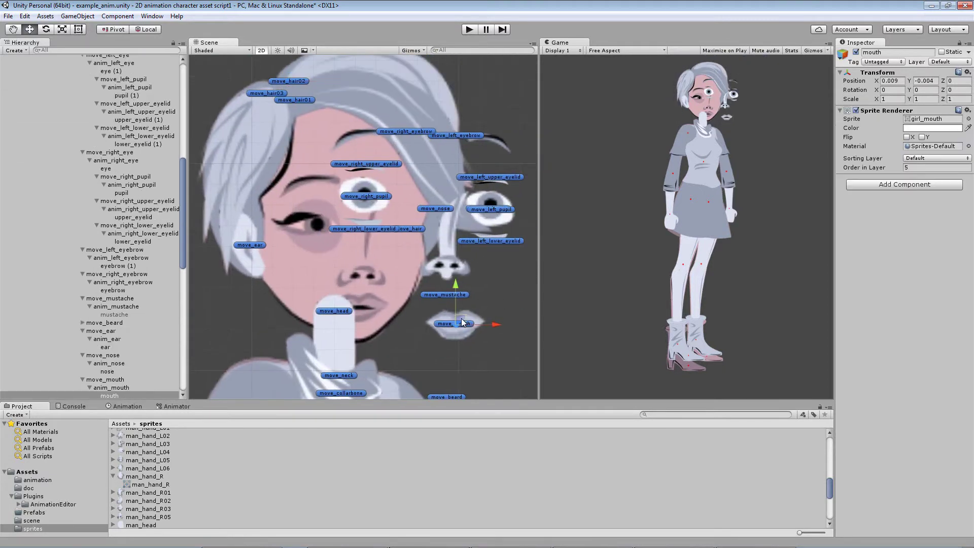
{"action": "left_click_drag", "start_coordinate": [460, 323], "coordinate": [358, 304]}
{"action": "left_click_drag", "start_coordinate": [444, 294], "coordinate": [332, 294]}
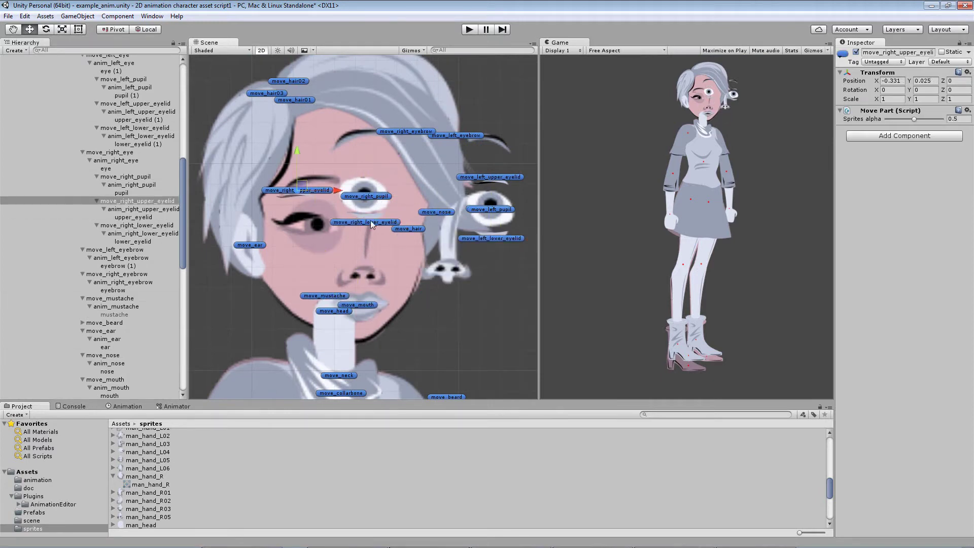
{"action": "mouse_move", "coordinate": [366, 198]}
{"action": "left_mouse_down"}
{"action": "mouse_move", "coordinate": [315, 227]}
{"action": "mouse_move", "coordinate": [335, 227]}
{"action": "left_mouse_up"}
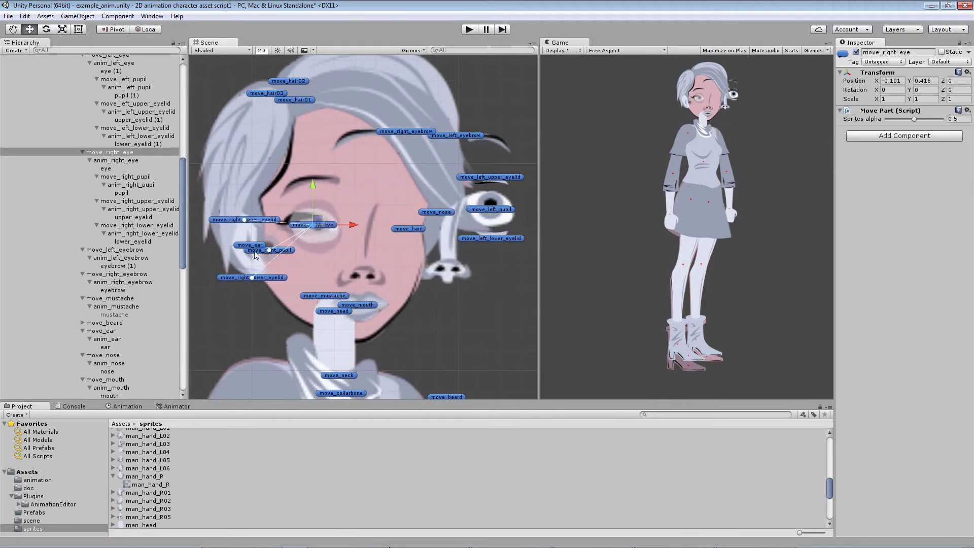
{"action": "left_click_drag", "start_coordinate": [258, 217], "coordinate": [325, 198]}
{"action": "key", "text": "f"}
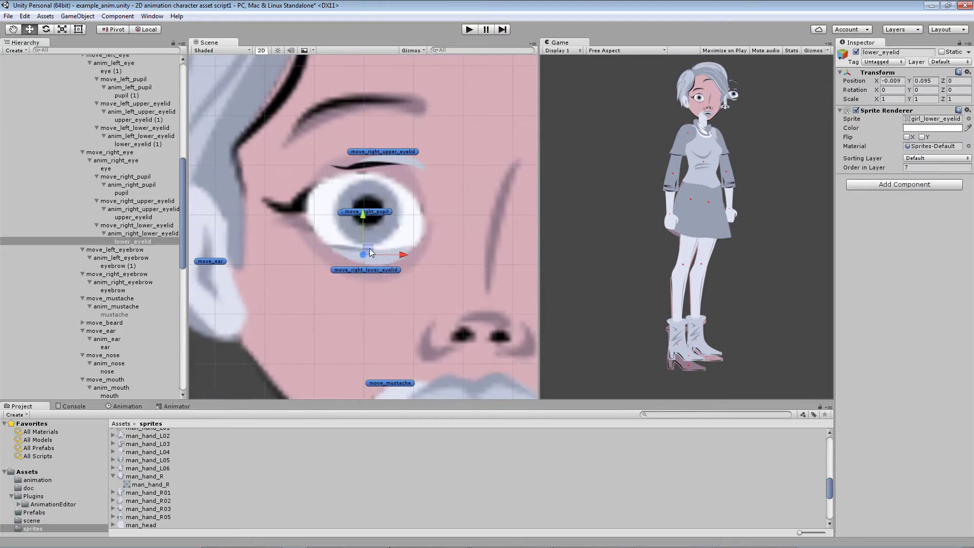
- Move all three hair pieces together onto the head and lower the left eyebrow
{"action": "scroll", "coordinate": [367, 158], "scroll_direction": "down", "scroll_amount": 5}
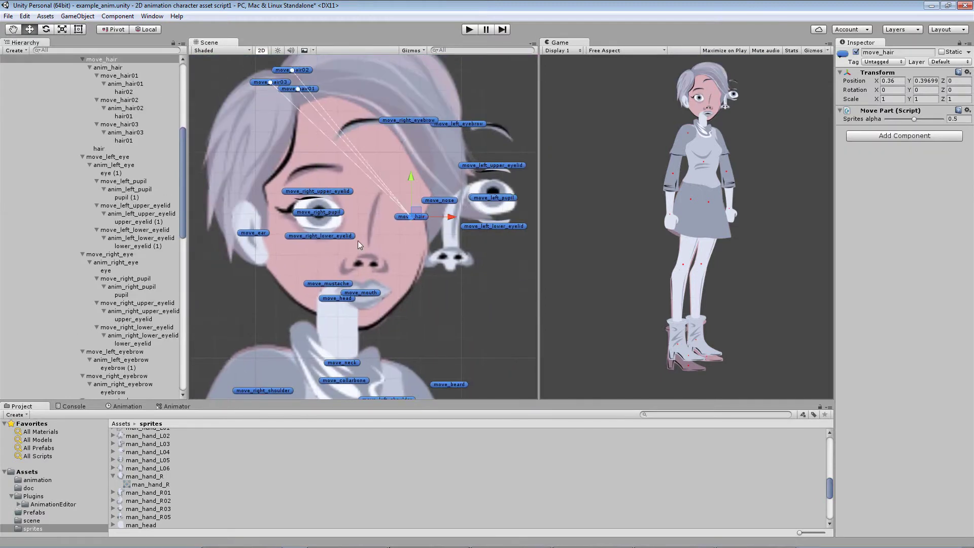
{"action": "mouse_move", "coordinate": [294, 128]}
{"action": "left_mouse_down"}
{"action": "mouse_move", "coordinate": [253, 115]}
{"action": "mouse_move", "coordinate": [302, 110]}
{"action": "left_mouse_up"}
{"action": "left_click_drag", "start_coordinate": [400, 141], "coordinate": [348, 174]}
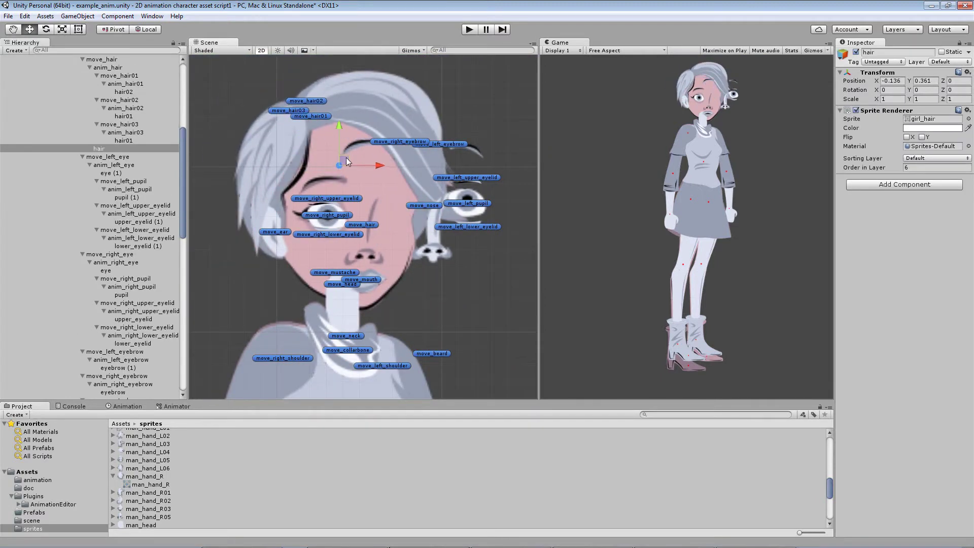
{"action": "left_click_drag", "start_coordinate": [439, 143], "coordinate": [377, 200]}
{"action": "scroll", "coordinate": [430, 252], "scroll_direction": "up", "scroll_amount": 2}
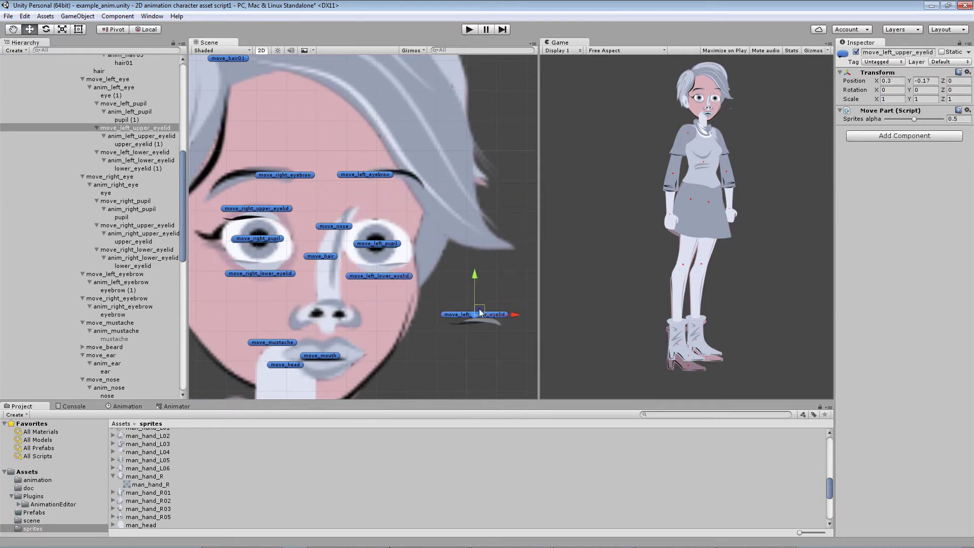
- Briefly preview the girl rig in play mode, then drag her to the right of the man
{"action": "left_click", "coordinate": [424, 157]}
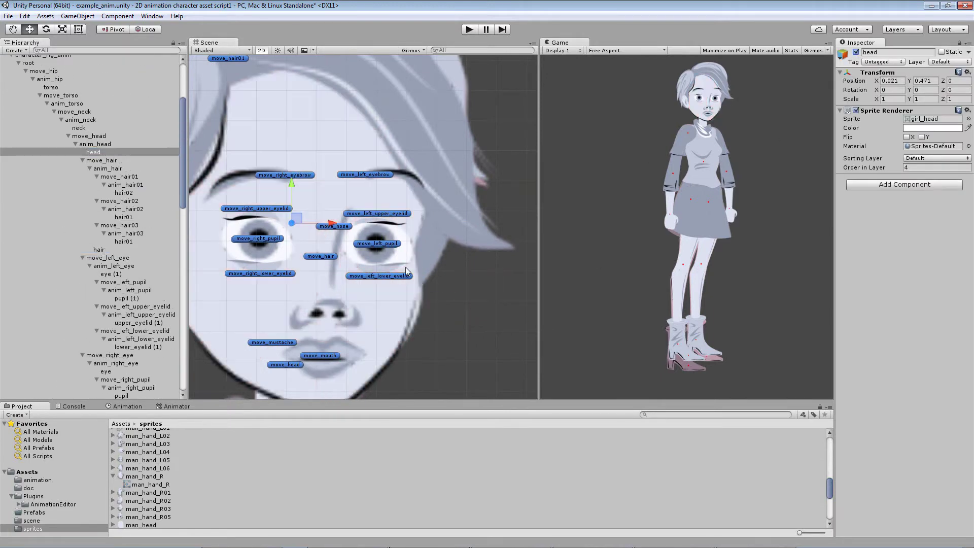
{"action": "key", "text": "f"}
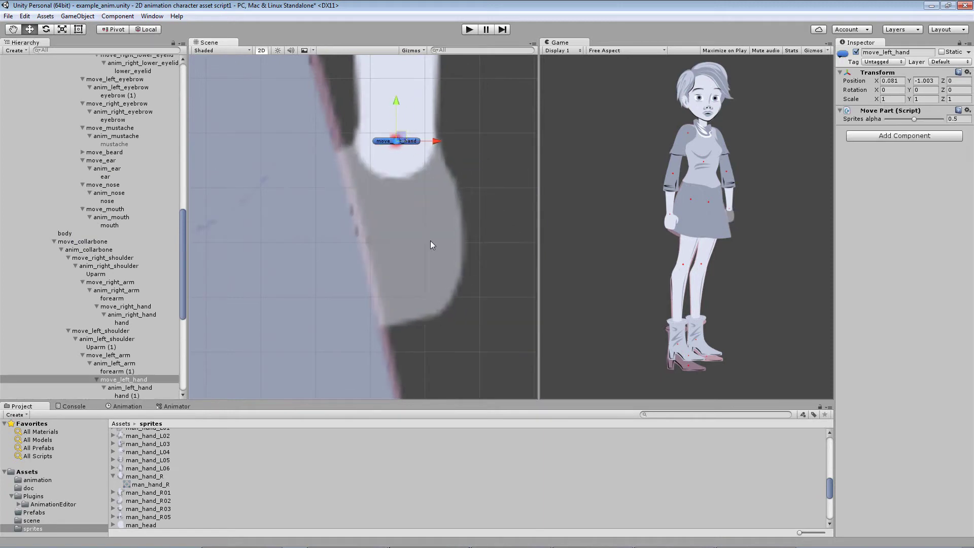
{"action": "scroll", "coordinate": [430, 238], "scroll_direction": "down", "scroll_amount": 5}
{"action": "left_click", "coordinate": [358, 155]}
{"action": "left_click", "coordinate": [469, 30]}
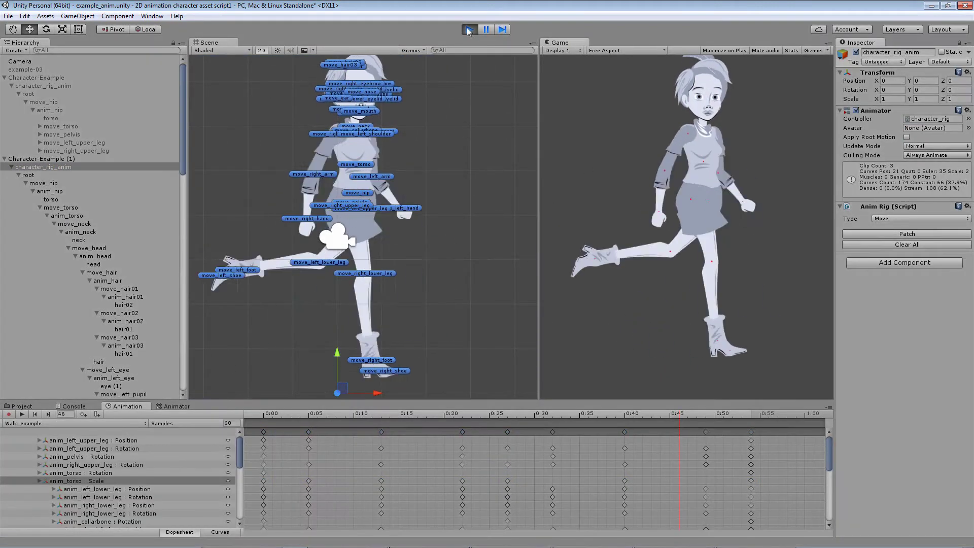
{"action": "left_click", "coordinate": [469, 30]}
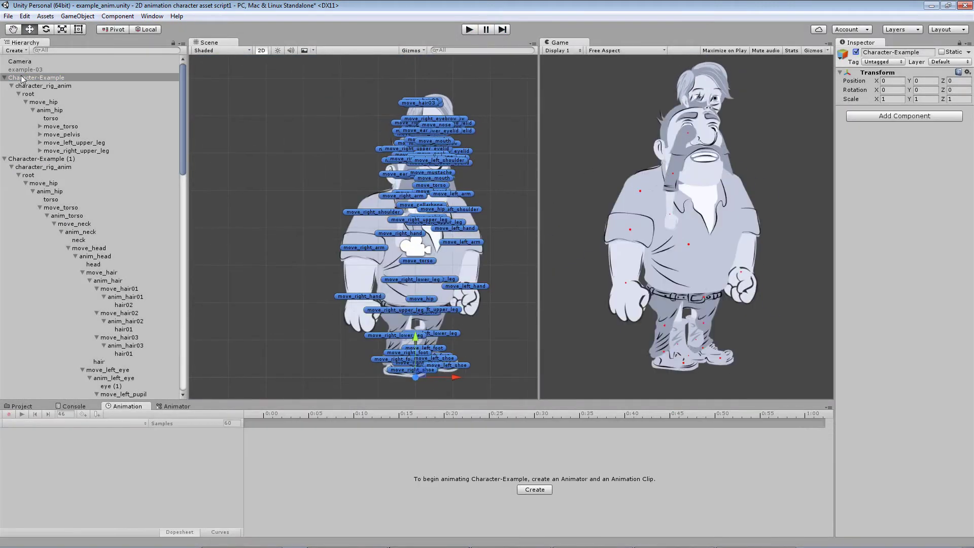
{"action": "left_click_drag", "start_coordinate": [386, 379], "coordinate": [461, 379]}
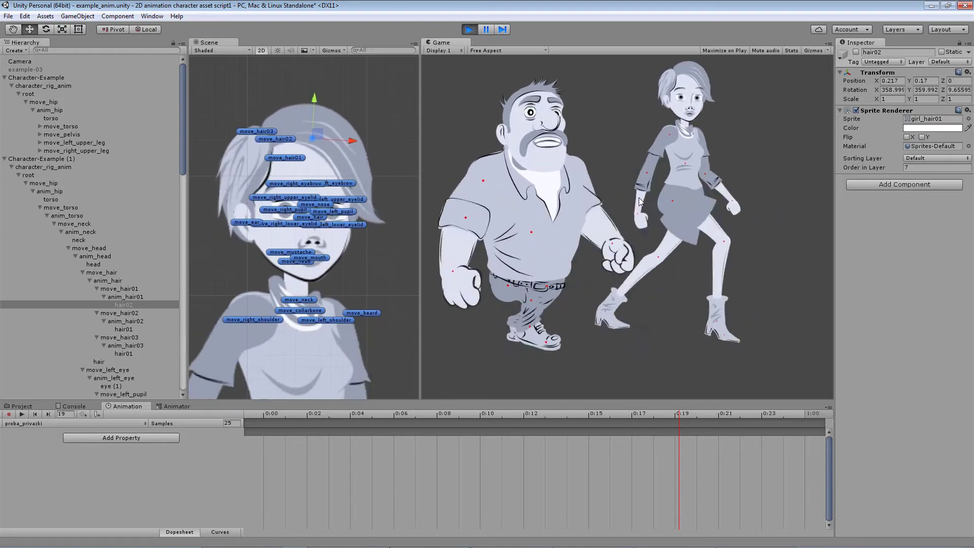
- Widen the Scene view around both characters and show the man's Walk_example keyframes
{"action": "scroll", "coordinate": [327, 243], "scroll_direction": "down", "scroll_amount": 3}
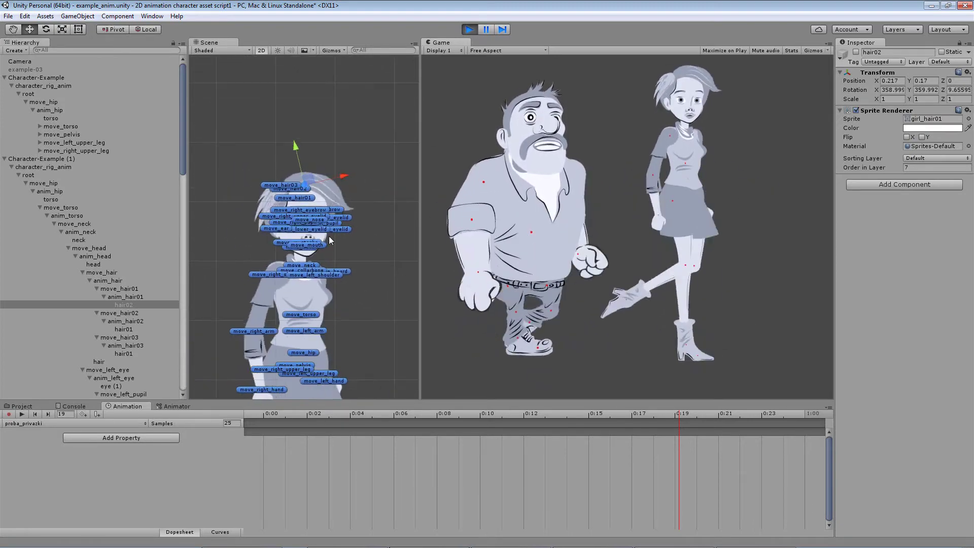
{"action": "scroll", "coordinate": [328, 236], "scroll_direction": "down", "scroll_amount": 3}
{"action": "scroll", "coordinate": [288, 290], "scroll_direction": "down", "scroll_amount": 2}
{"action": "middle_click_drag", "start_coordinate": [288, 290], "coordinate": [347, 202]}
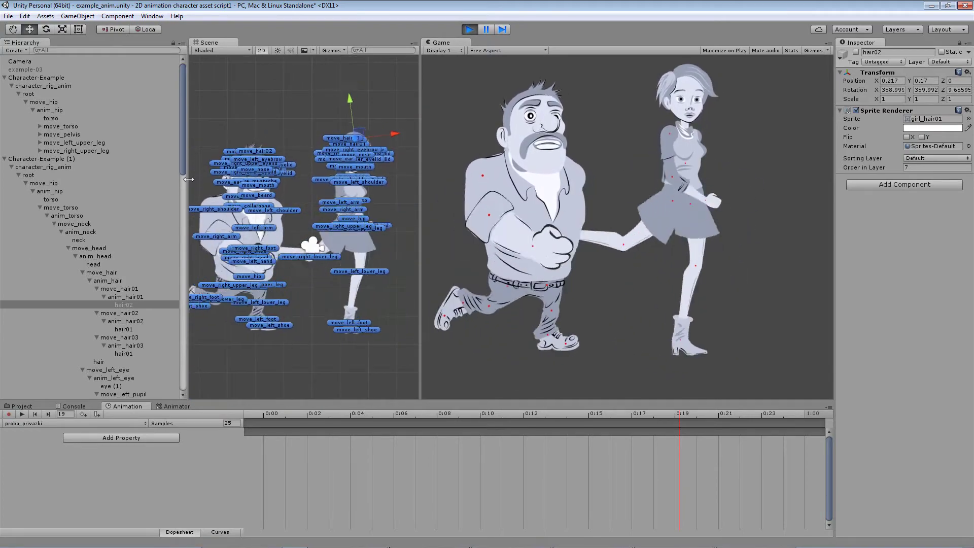
{"action": "left_click_drag", "start_coordinate": [187, 183], "coordinate": [101, 187]}
{"action": "middle_click_drag", "start_coordinate": [241, 224], "coordinate": [271, 224]}
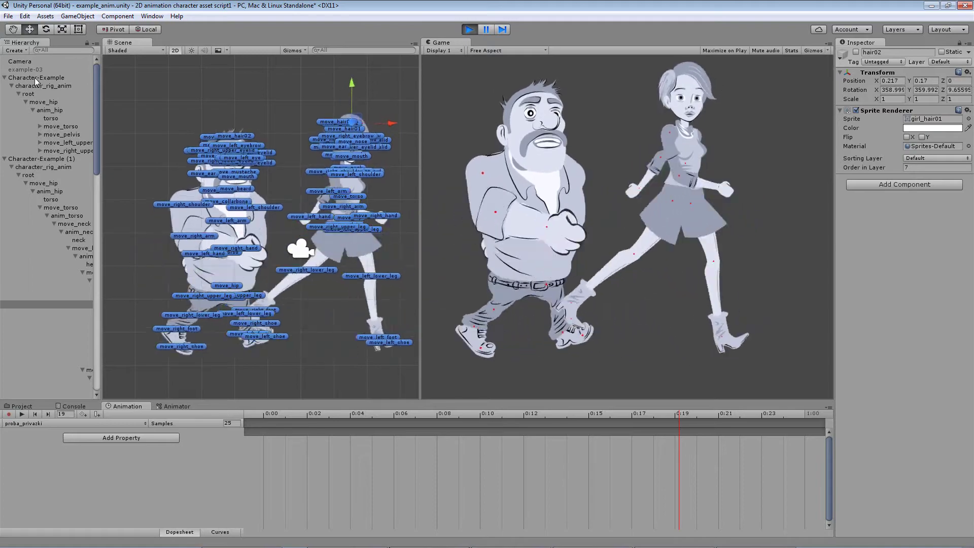
{"action": "left_click", "coordinate": [33, 87]}
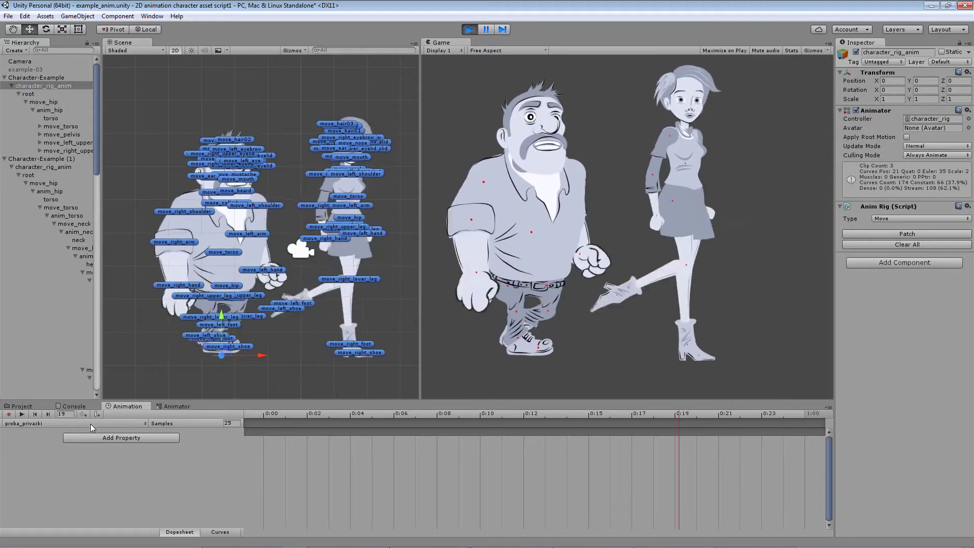
{"action": "left_click", "coordinate": [44, 444]}
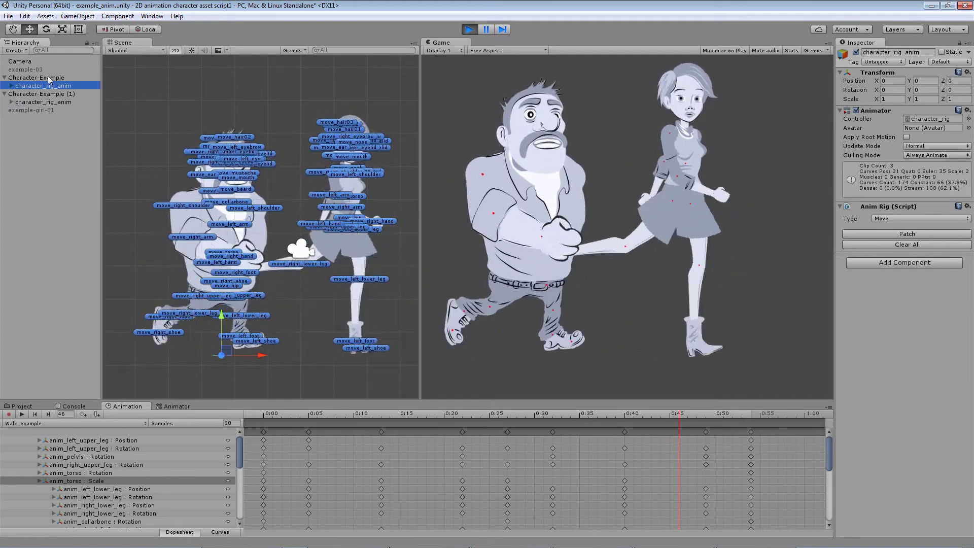
- Select the girl's character_rig_anim and exit Play mode
{"action": "left_click", "coordinate": [32, 102]}
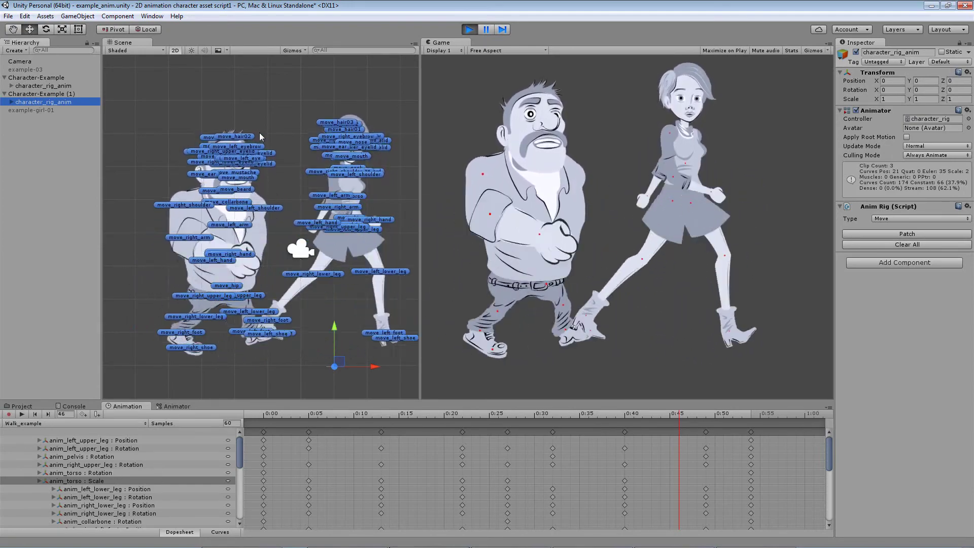
{"action": "left_click", "coordinate": [469, 31]}
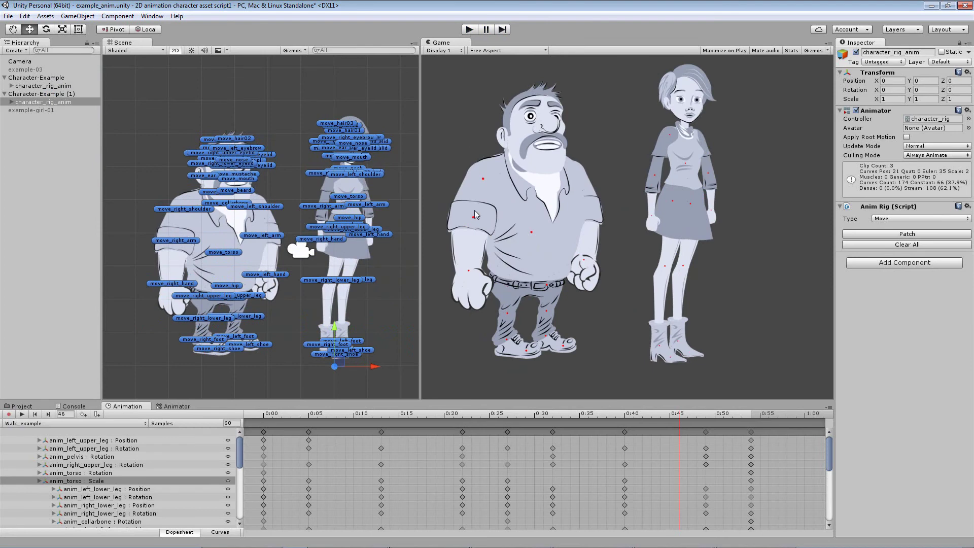